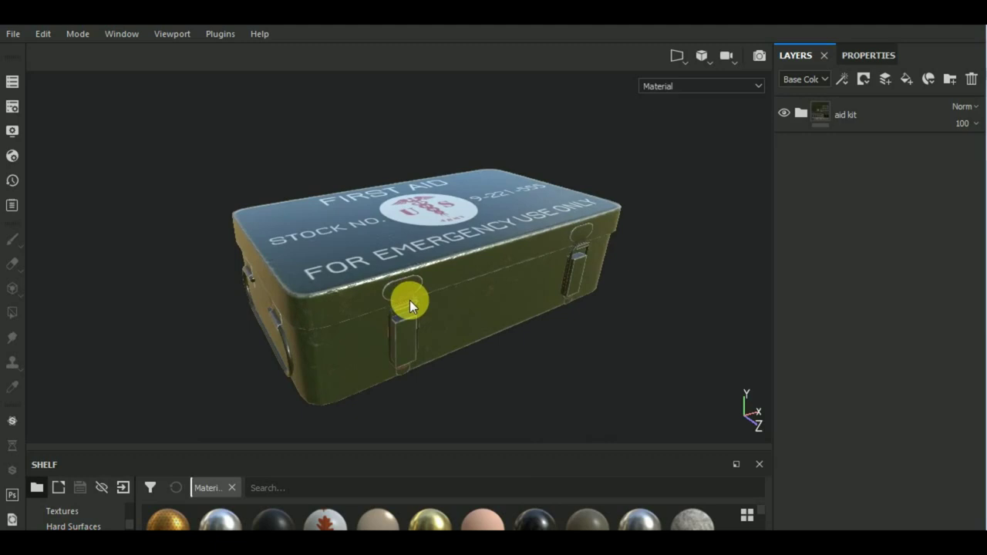
Step: Orbit around the textured first aid kit in the Substance Painter viewport
mouse_move(409, 300)
left_mouse_down("alt")
mouse_move(454, 328)
mouse_move(532, 290)
mouse_move(522, 398)
mouse_move(504, 352)
mouse_move(524, 374)
mouse_move(511, 365)
left_mouse_up("alt")
Step: Open Export Textures and set the output folder to military first aid kit > textures
left_click(13, 34)
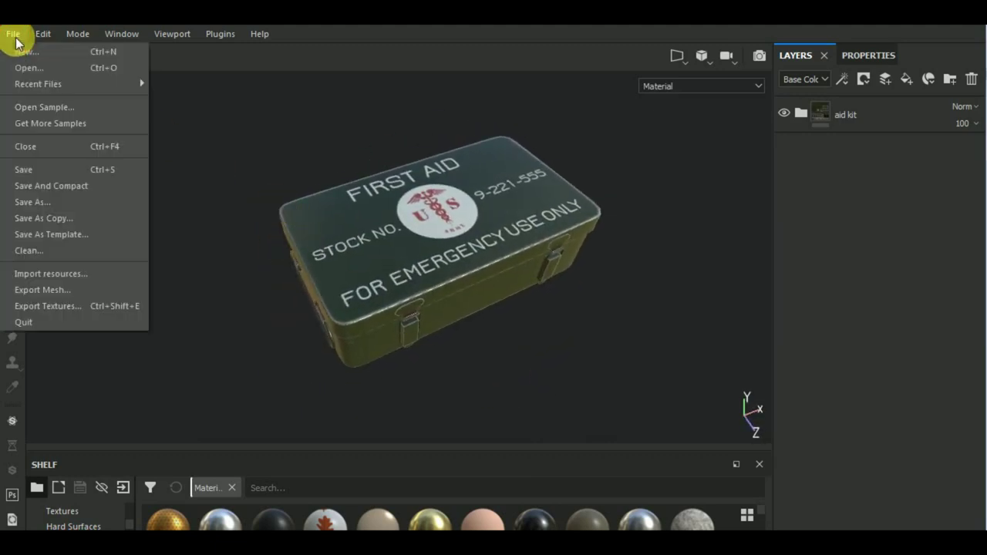
left_click(81, 308)
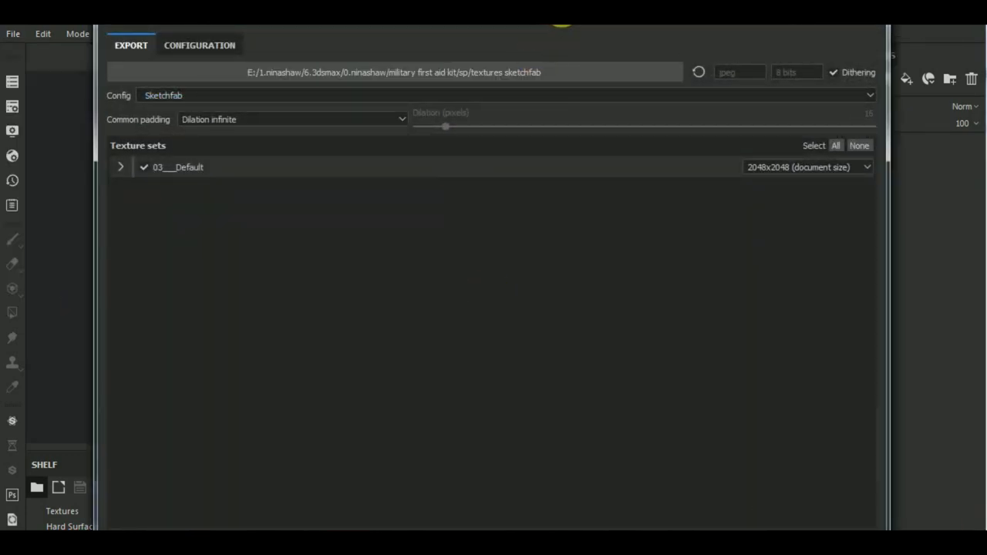
left_click_drag(561, 18, 548, 60)
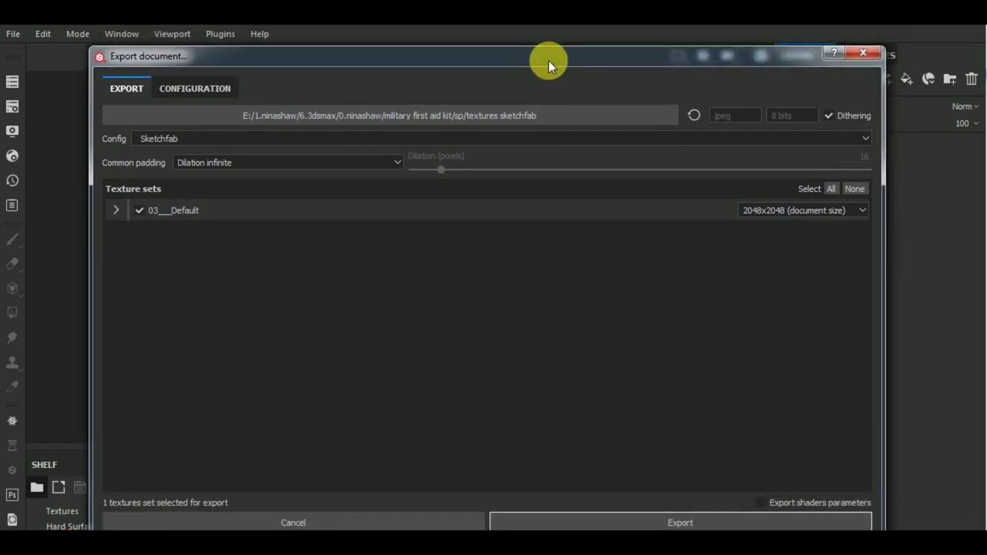
left_click(495, 114)
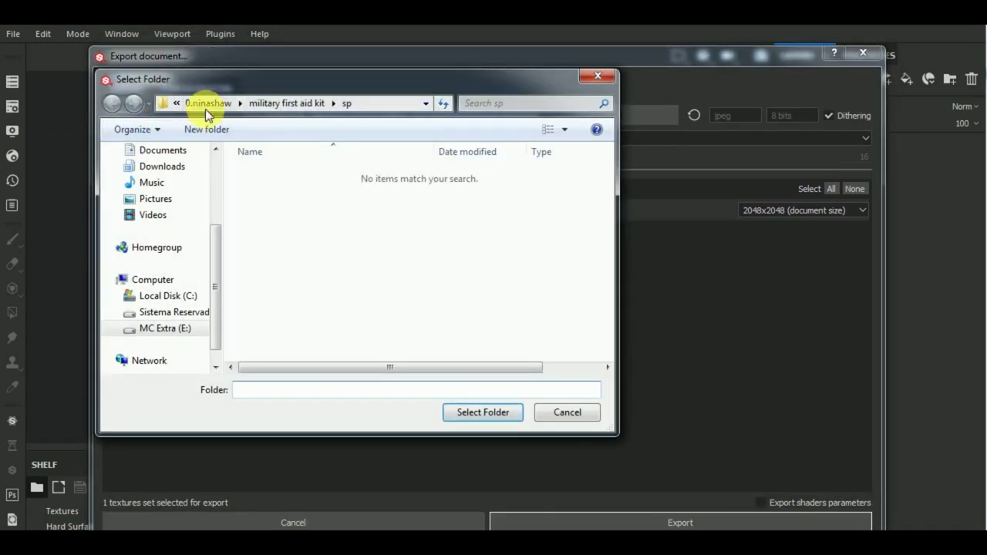
left_click(265, 103)
left_click(285, 242)
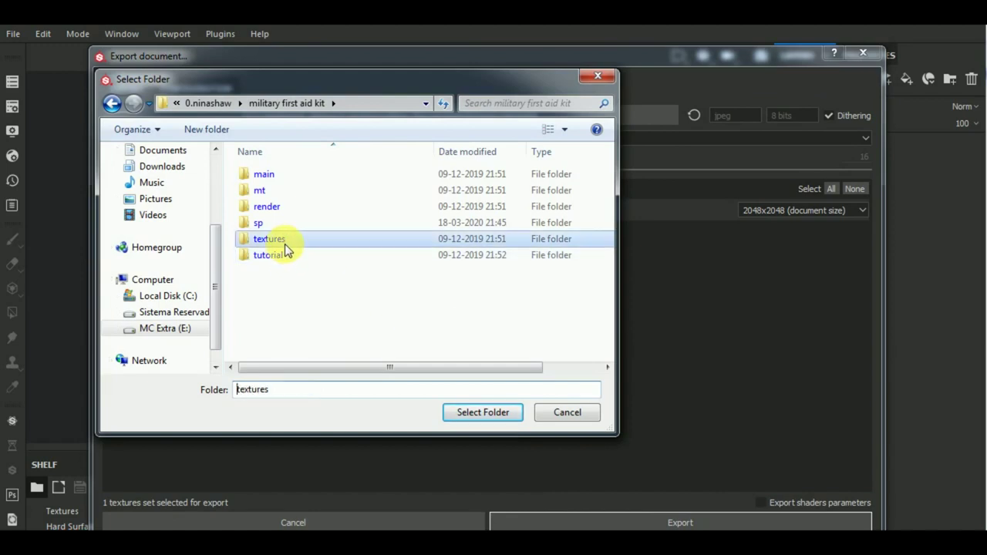
left_click(501, 414)
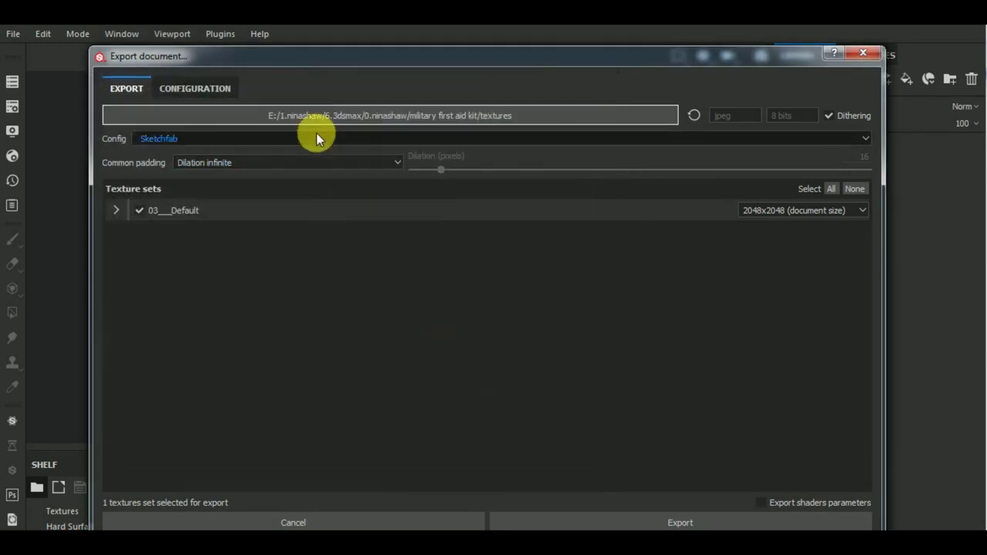
Step: Export the maps at 2048x2048 with the Document channels + Normal + AO (No Alpha) preset
left_click(222, 139)
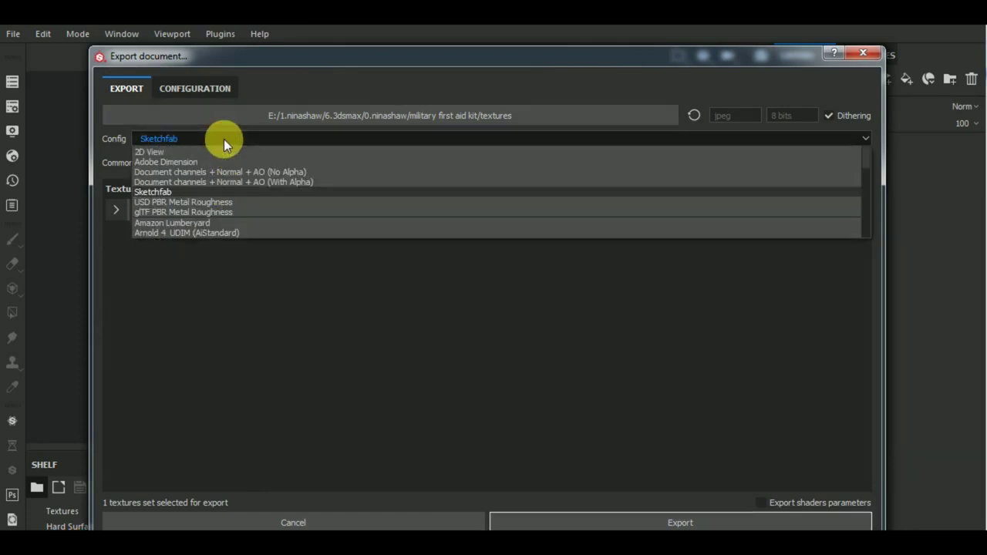
left_click(291, 173)
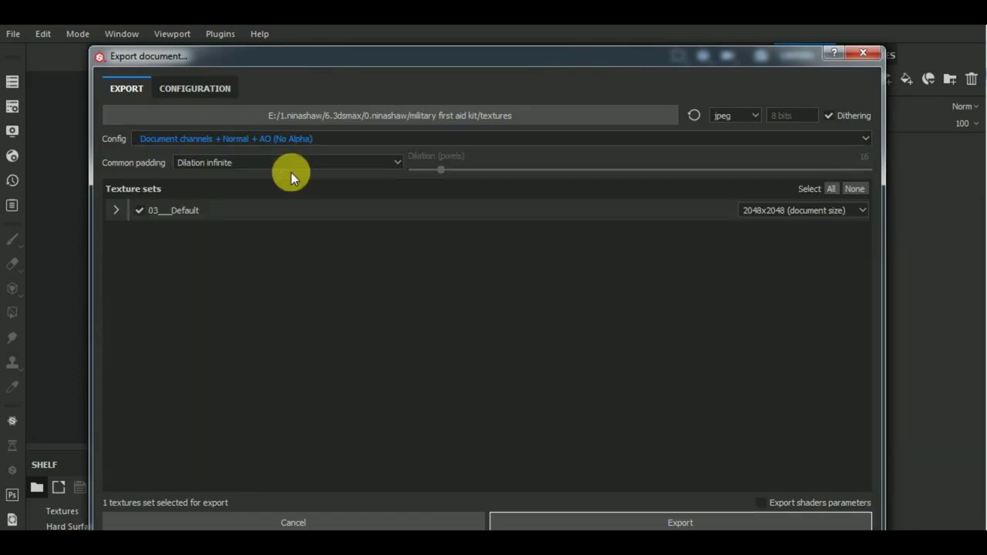
left_click(120, 211)
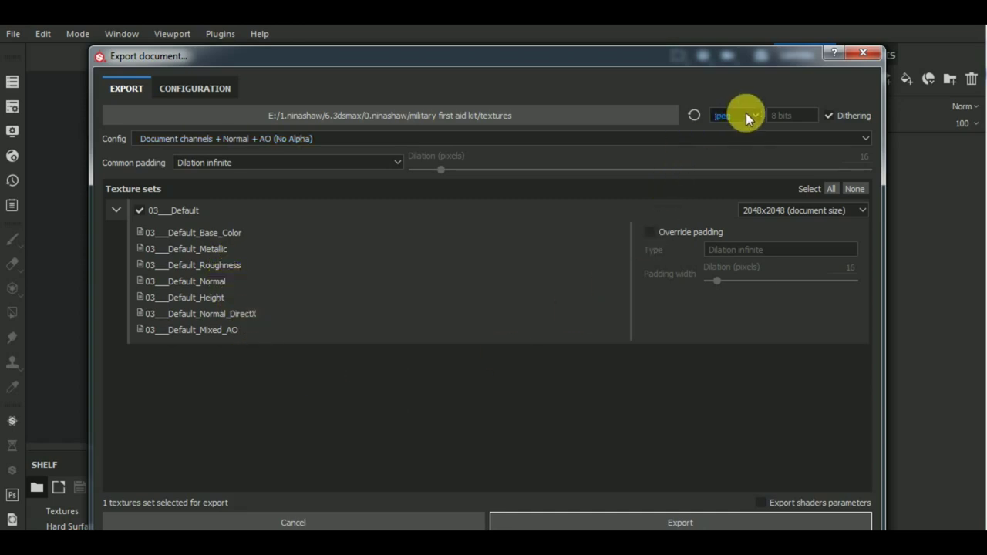
left_click(759, 214)
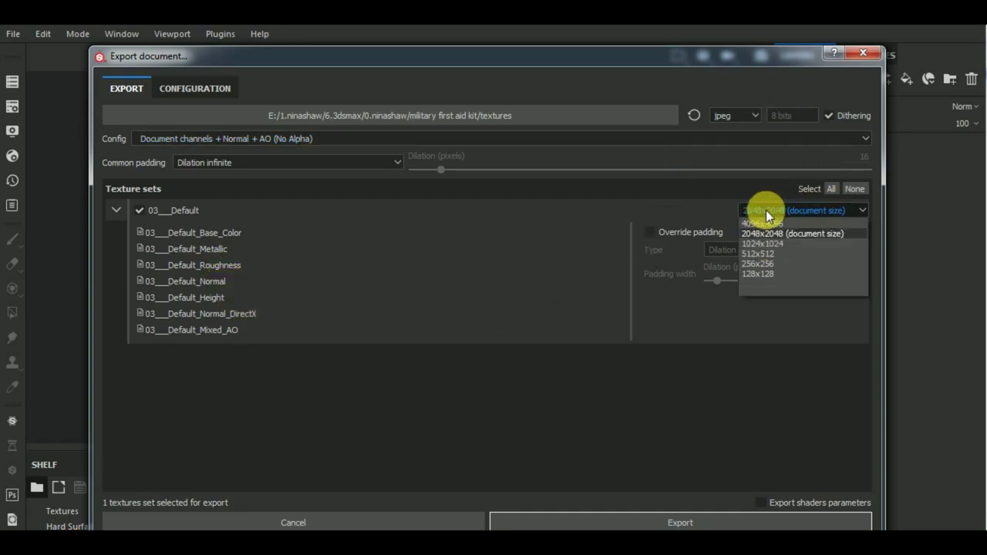
left_click(802, 223)
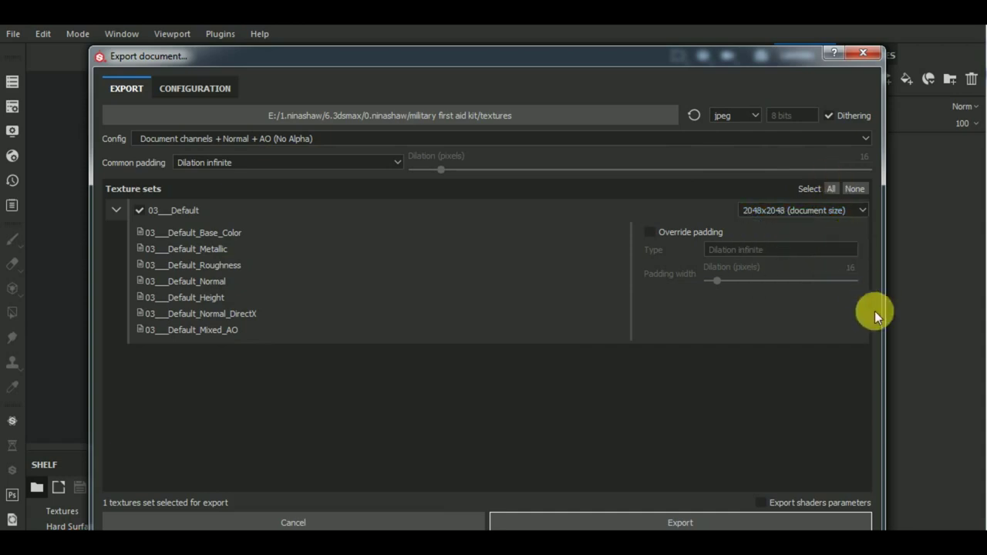
left_click_drag(662, 55, 666, 38)
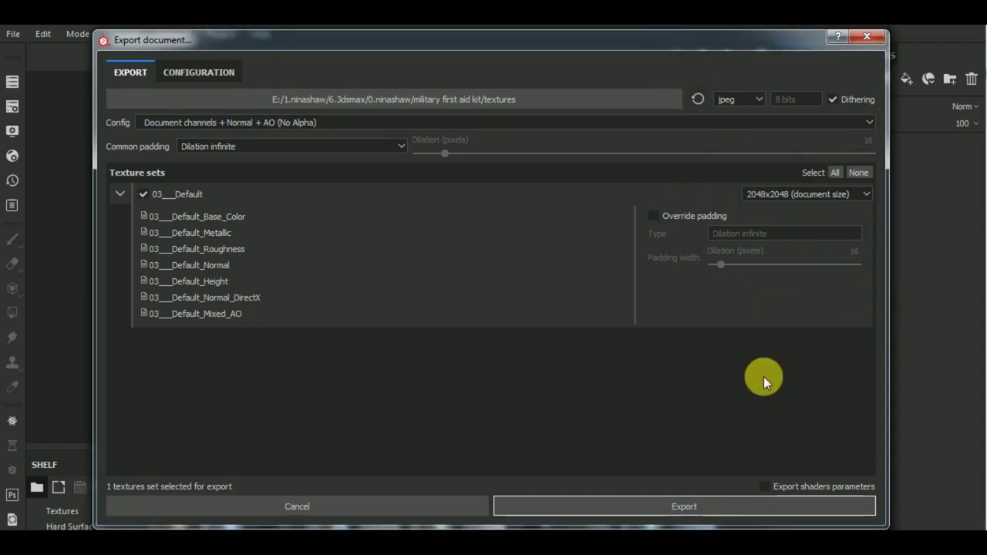
left_click(700, 506)
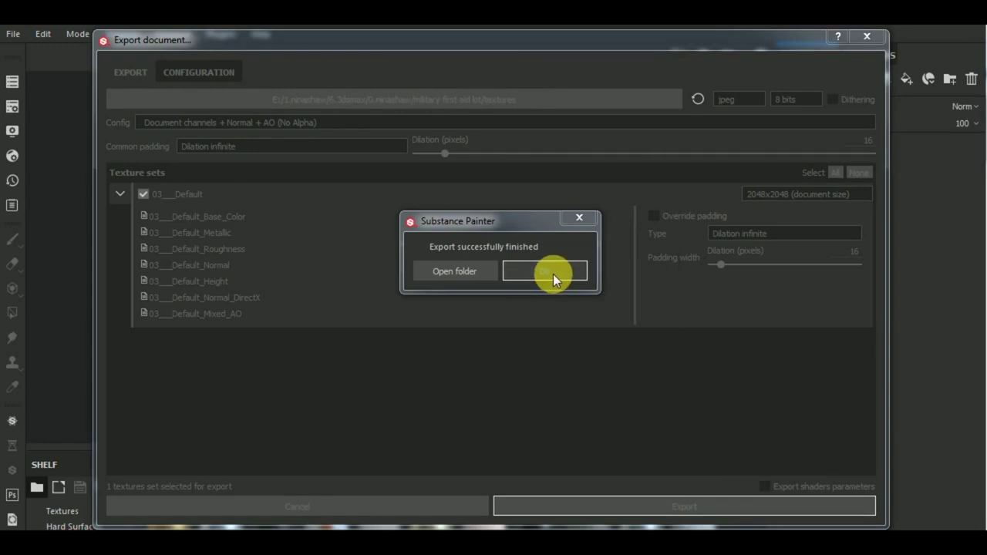
left_click(547, 272)
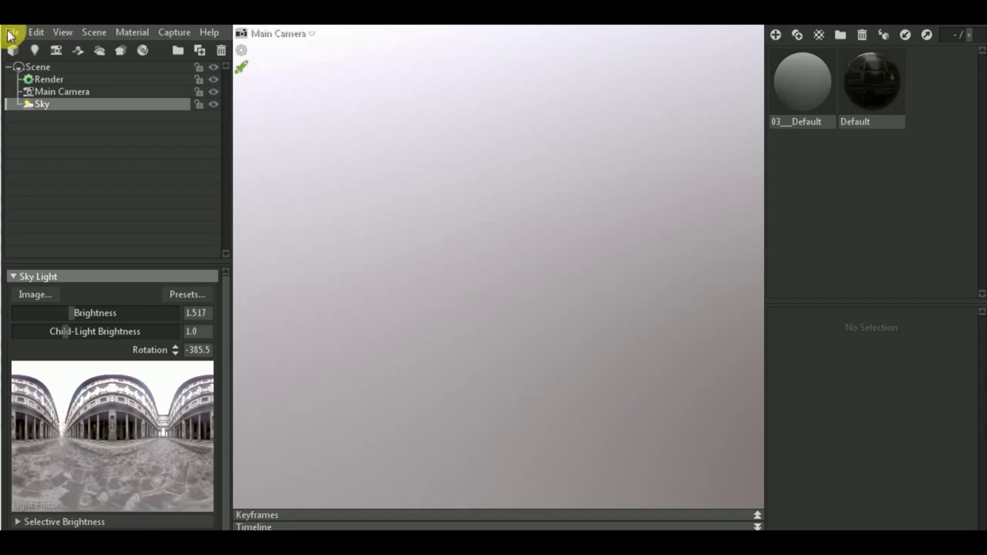
Step: Import aidkit_LP.obj into the scene and collapse its outliner hierarchy
left_click(14, 34)
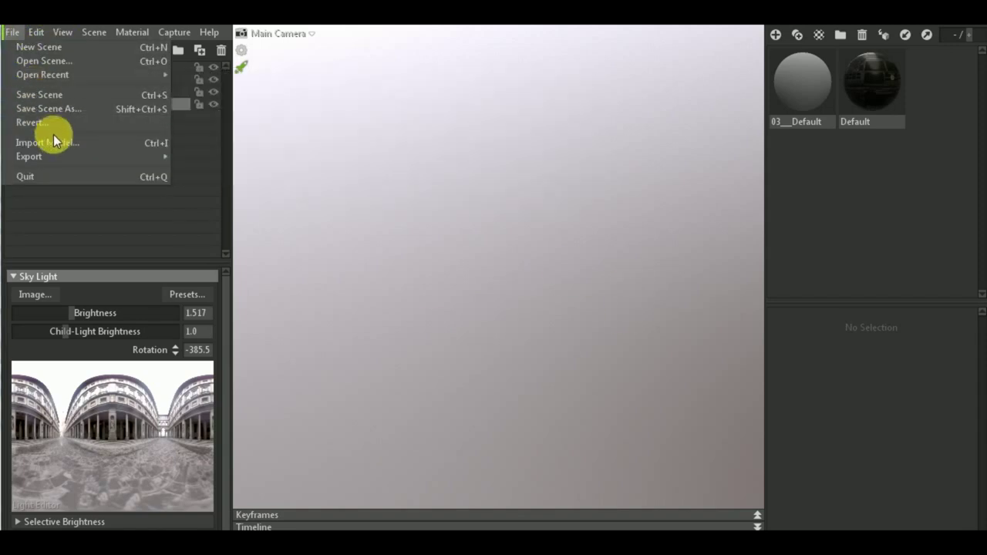
left_click(80, 143)
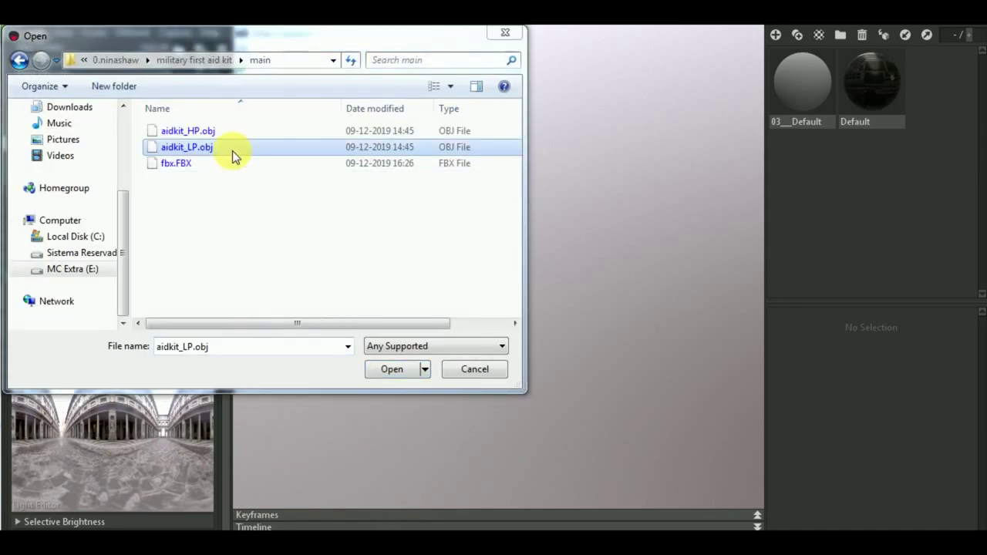
left_click(232, 151)
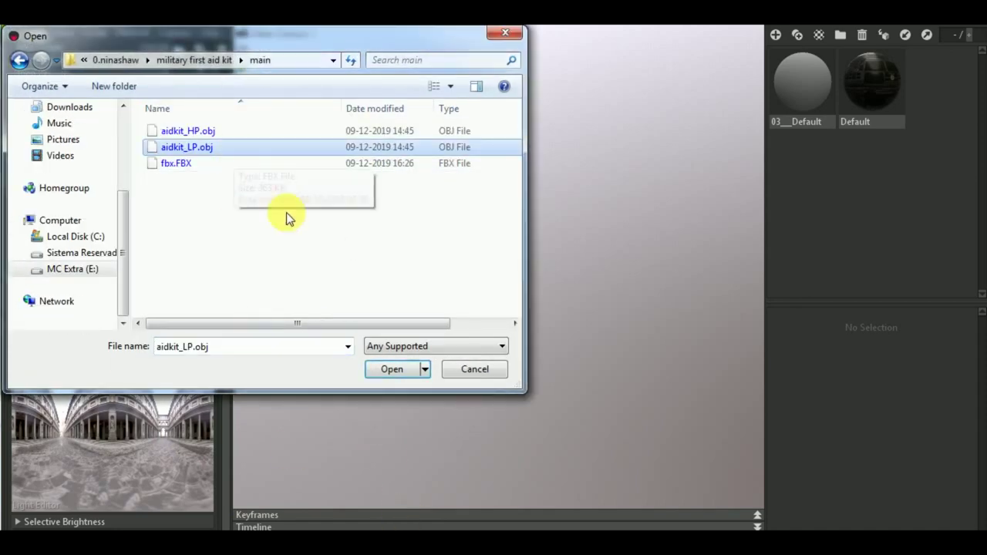
left_click(394, 370)
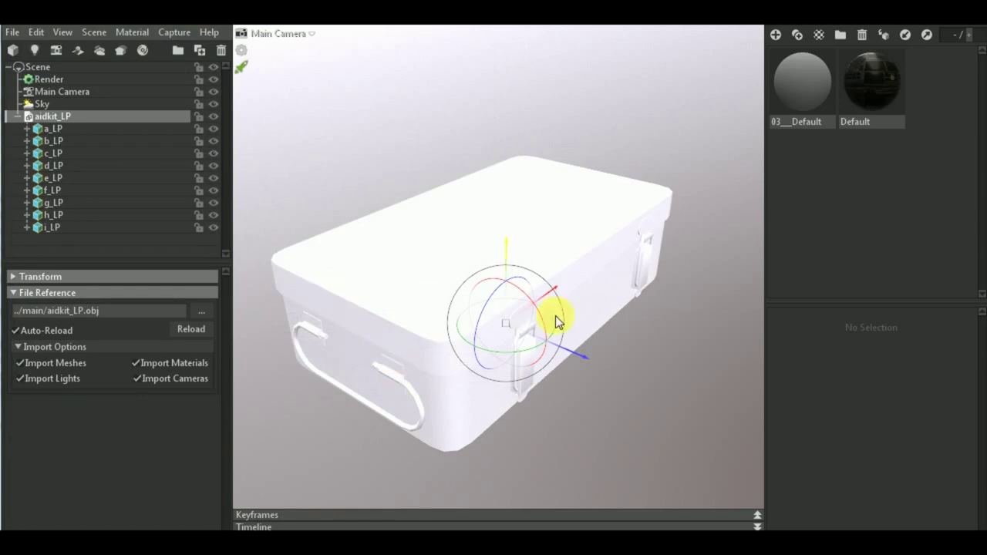
mouse_move(555, 315)
left_mouse_down()
mouse_move(598, 341)
mouse_move(591, 321)
mouse_move(330, 275)
left_mouse_up()
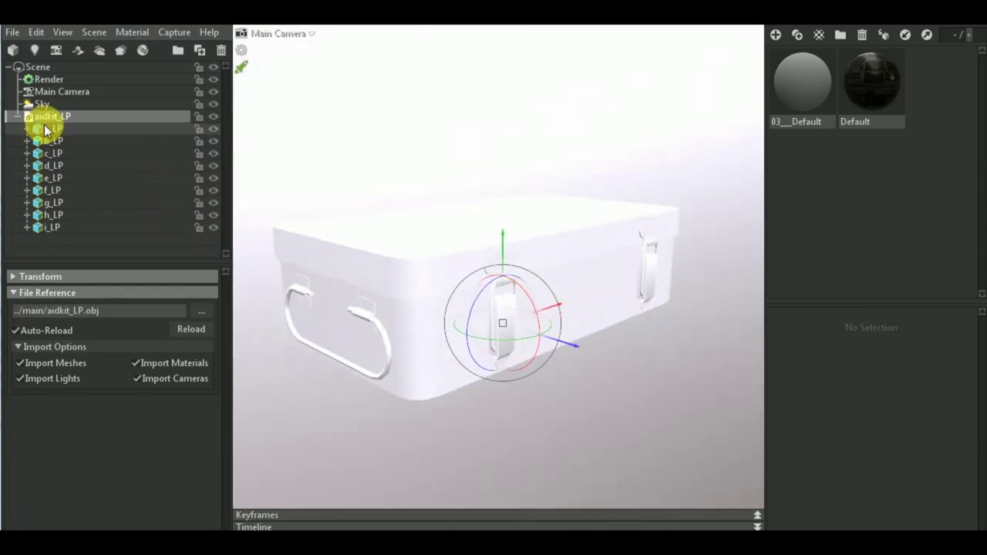
left_click(17, 115)
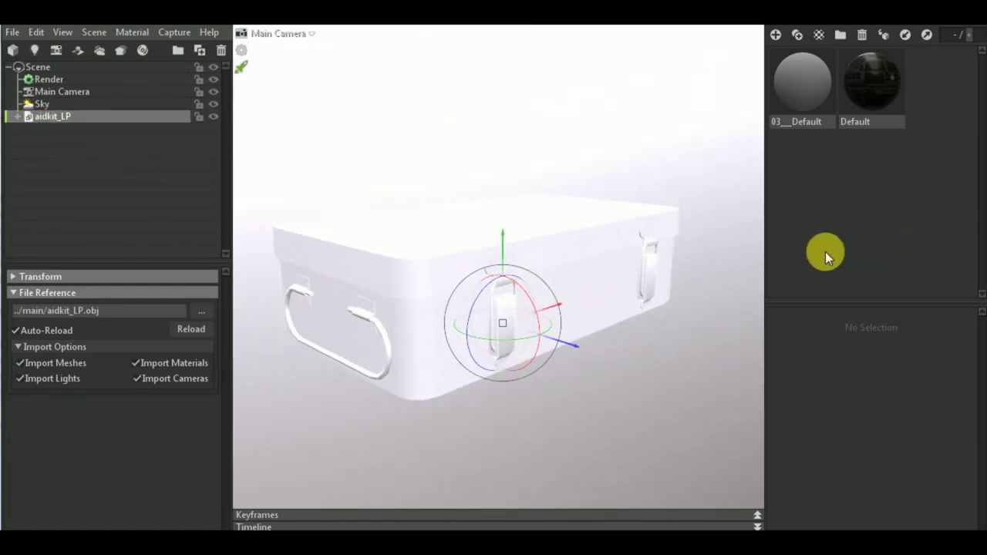
Step: Create a new material NewMat01 and delete the Default material
left_click(812, 87)
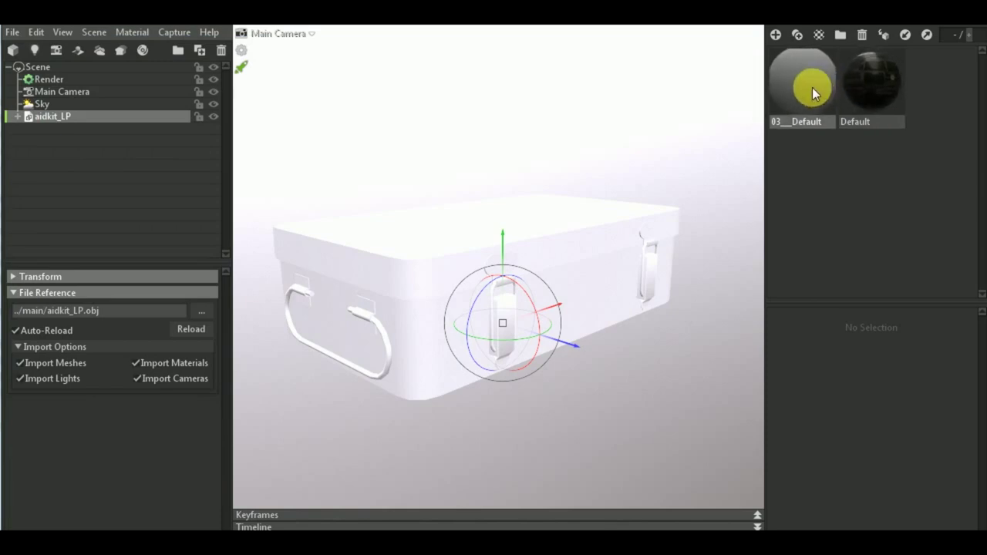
left_click(870, 100)
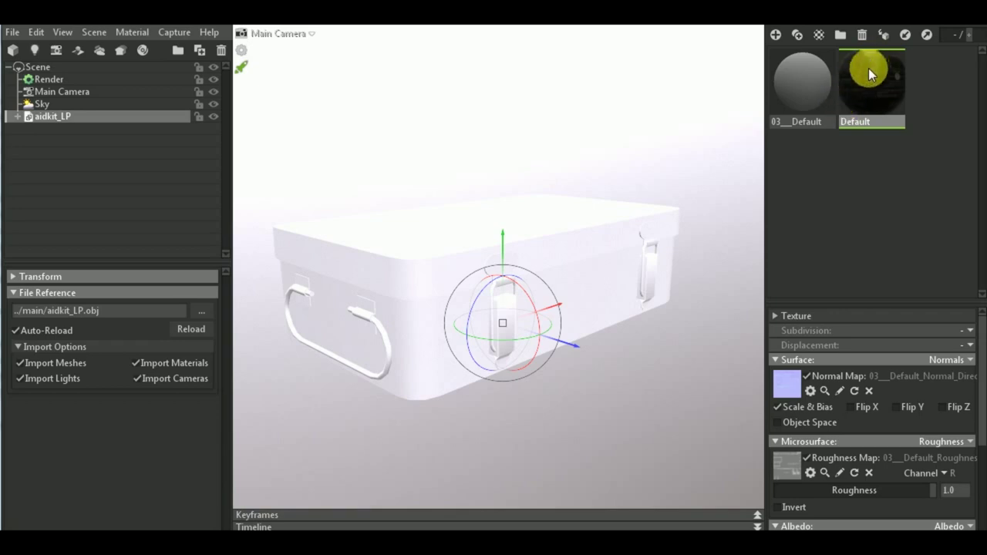
left_click(802, 86)
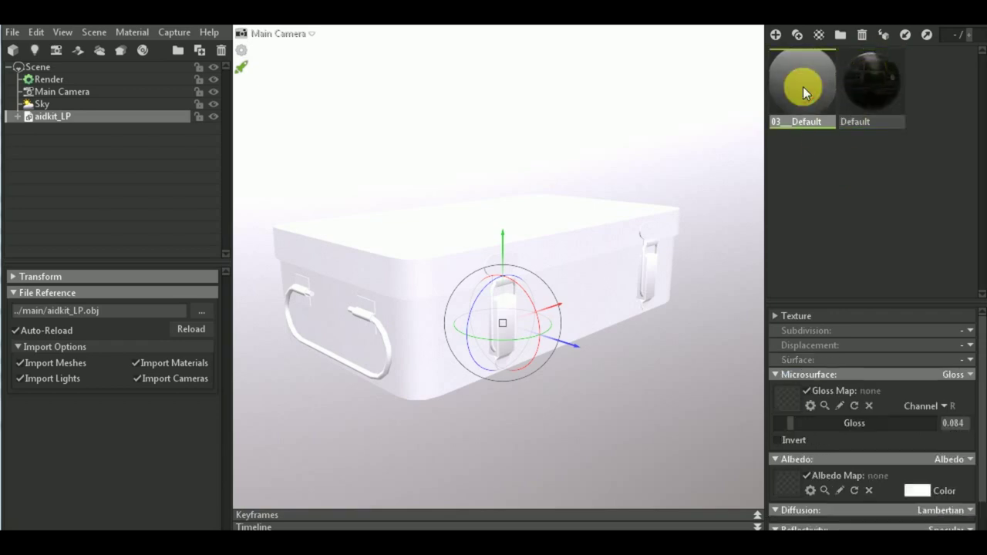
left_click(777, 34)
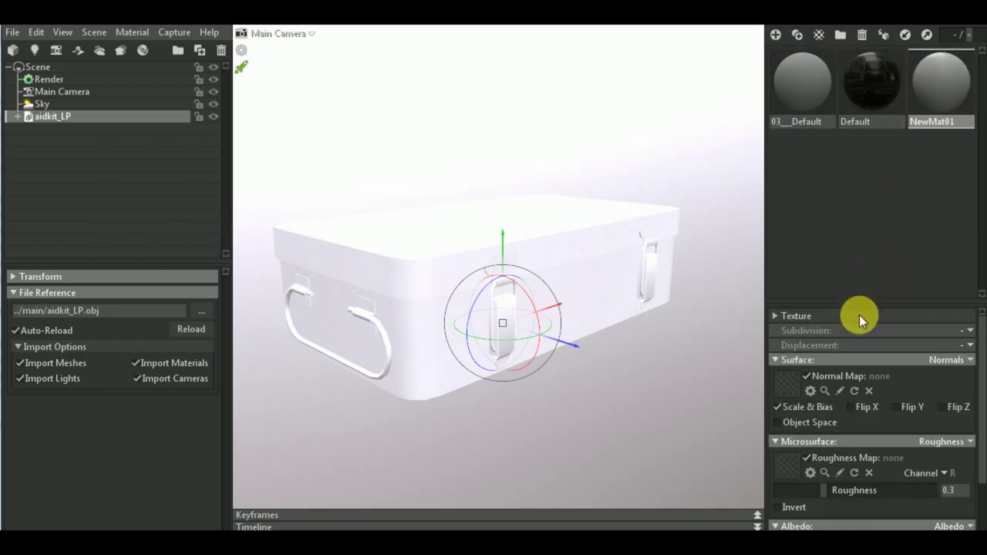
left_click_drag(859, 309, 856, 146)
left_click(862, 98)
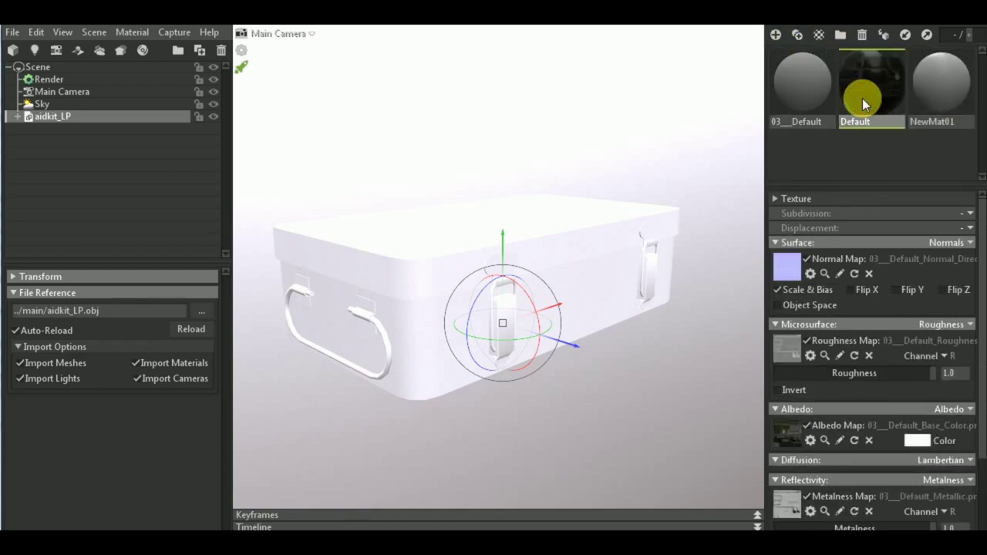
key("Delete")
left_click(841, 103)
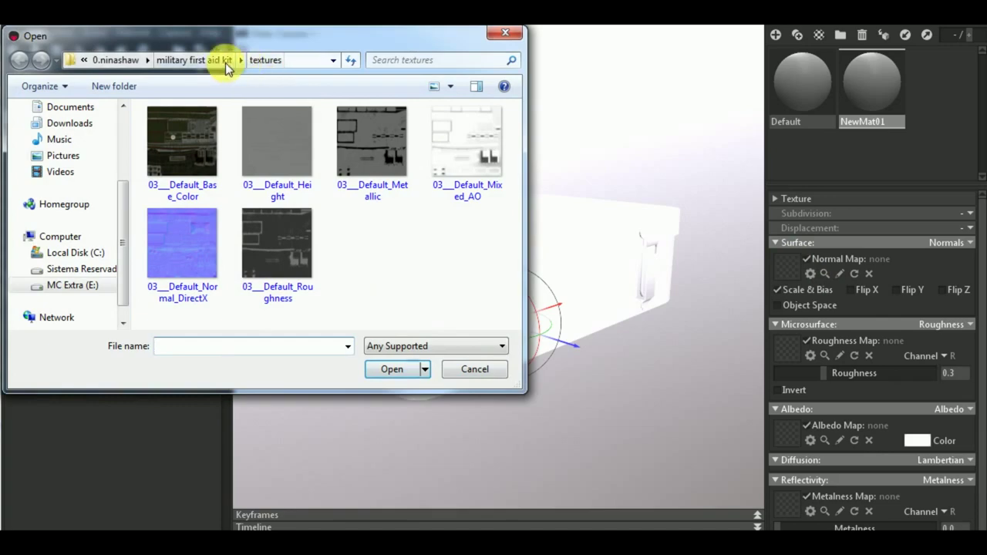
Step: Load the Normal_DirectX and Roughness textures into NewMat01's normal and roughness maps
left_click(177, 231)
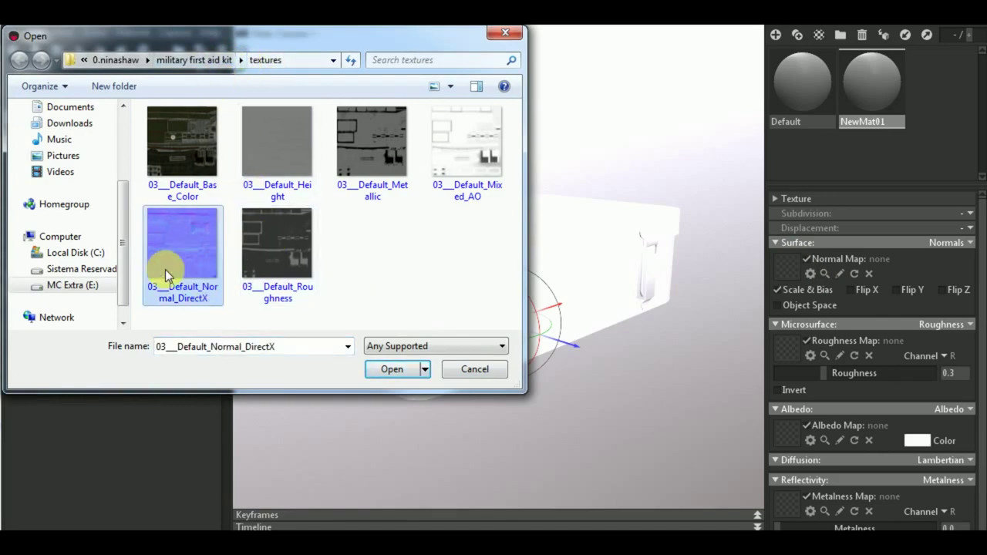
left_click(398, 370)
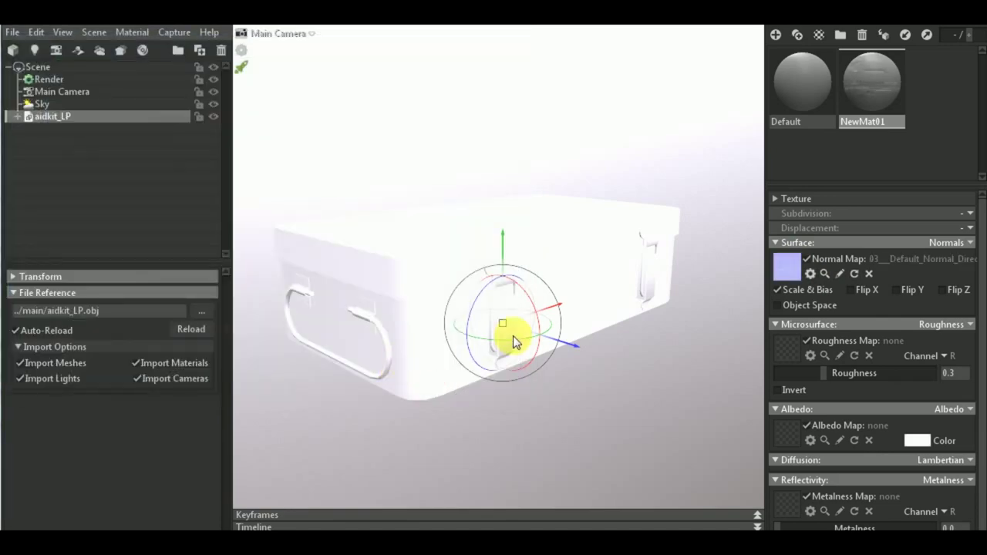
left_click(785, 356)
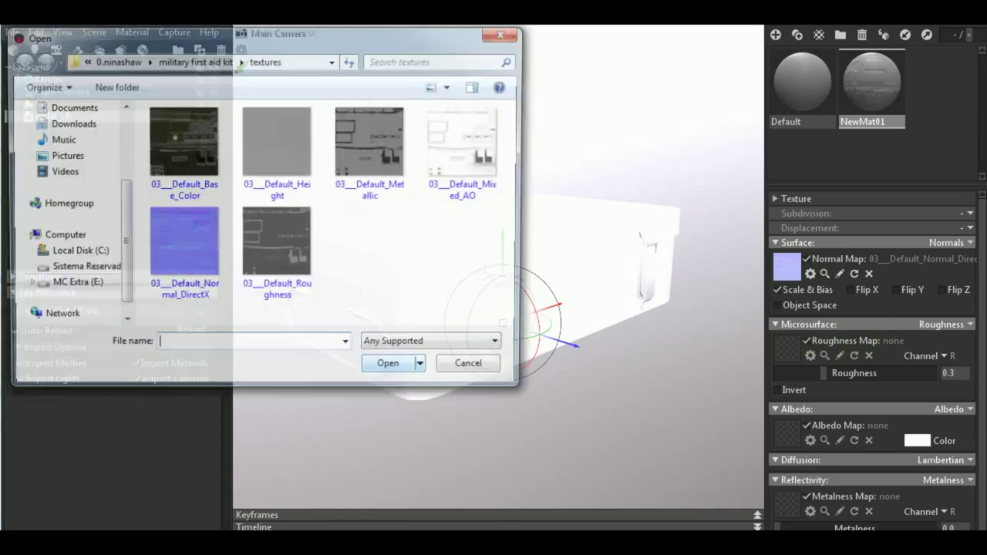
left_click(296, 262)
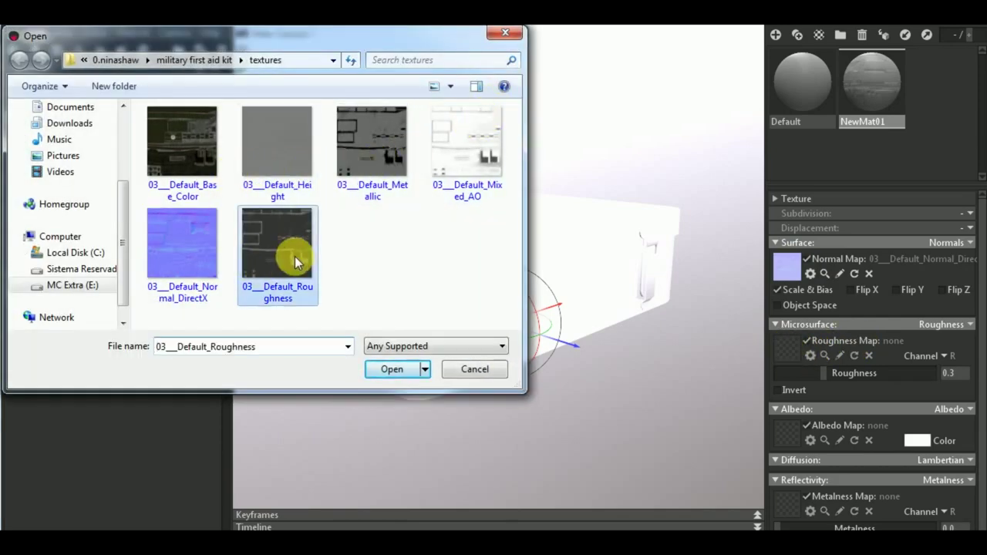
left_click(404, 375)
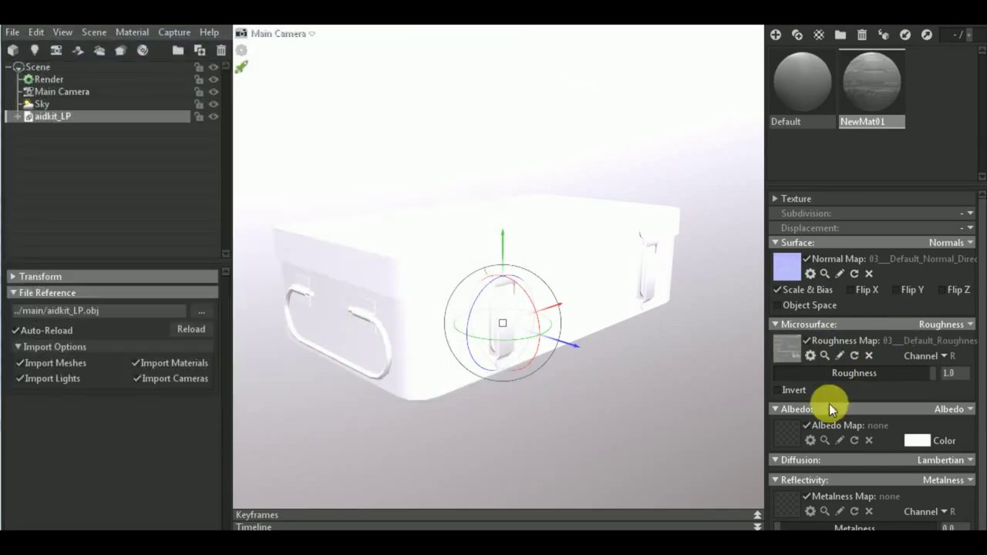
Step: Load Base_Color into the albedo map and Metallic into the metalness map
left_click(788, 434)
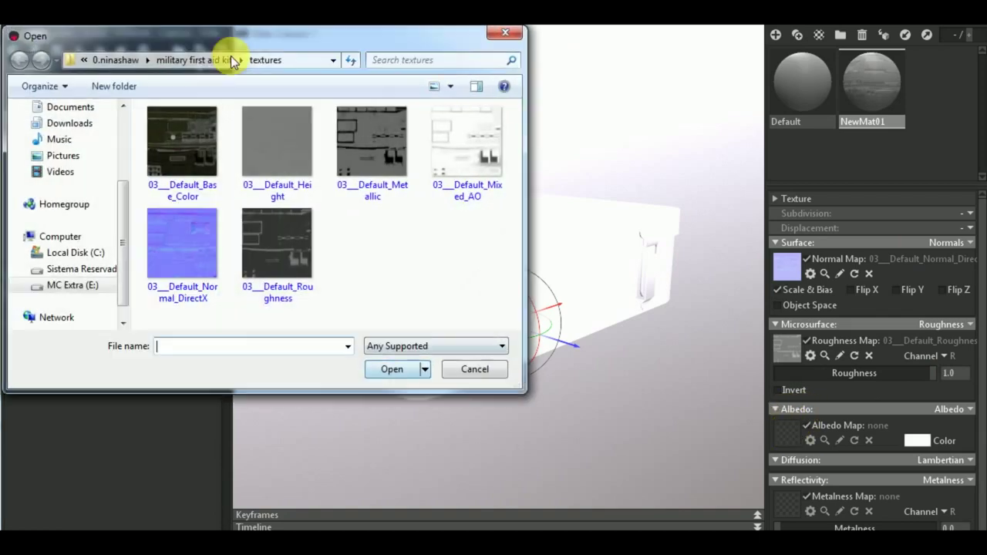
left_click(178, 158)
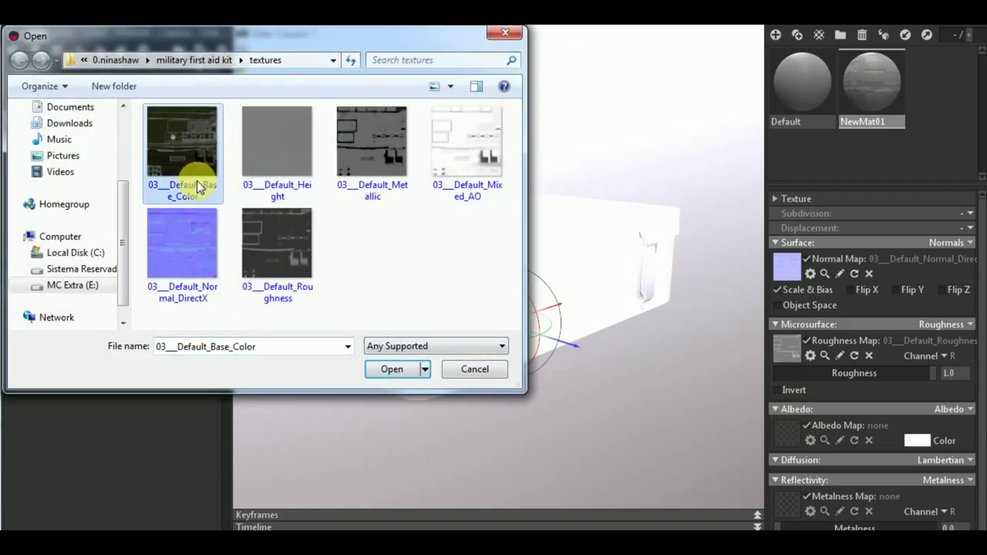
left_click(393, 370)
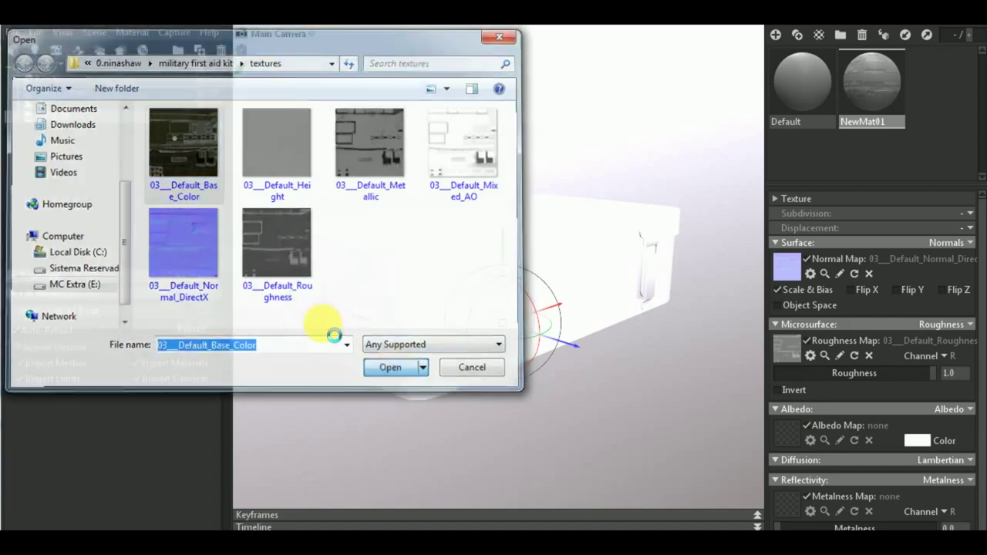
scroll(903, 431, "down", 2)
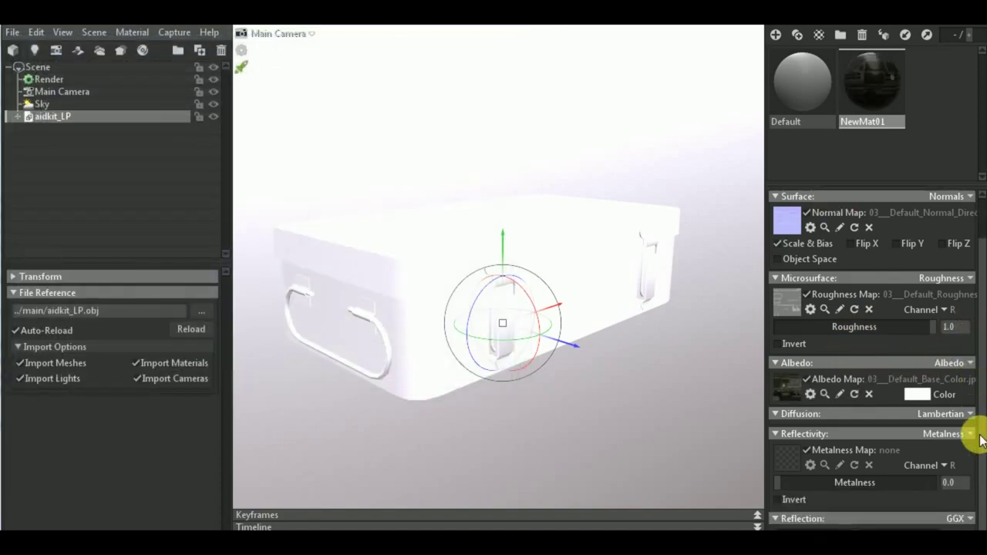
left_click(789, 434)
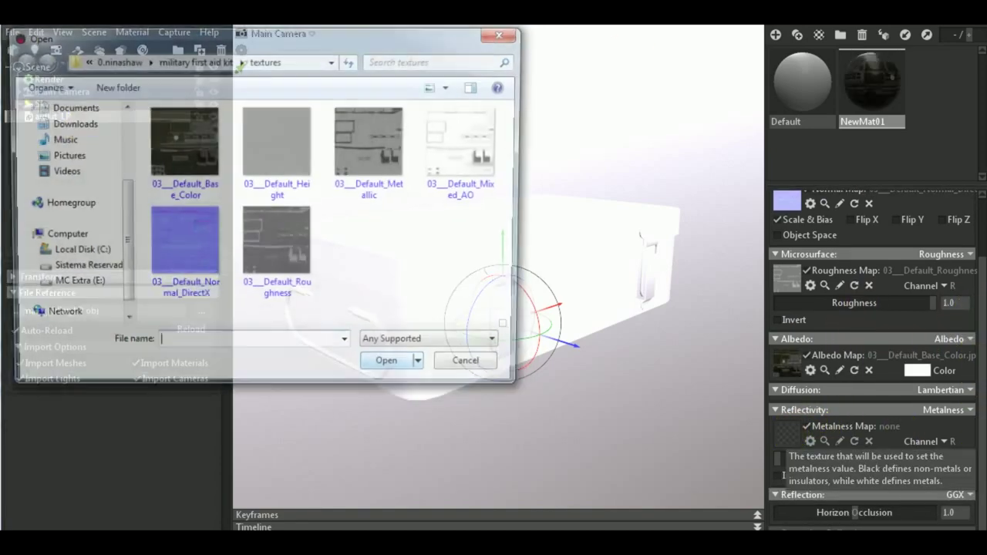
left_click(372, 150)
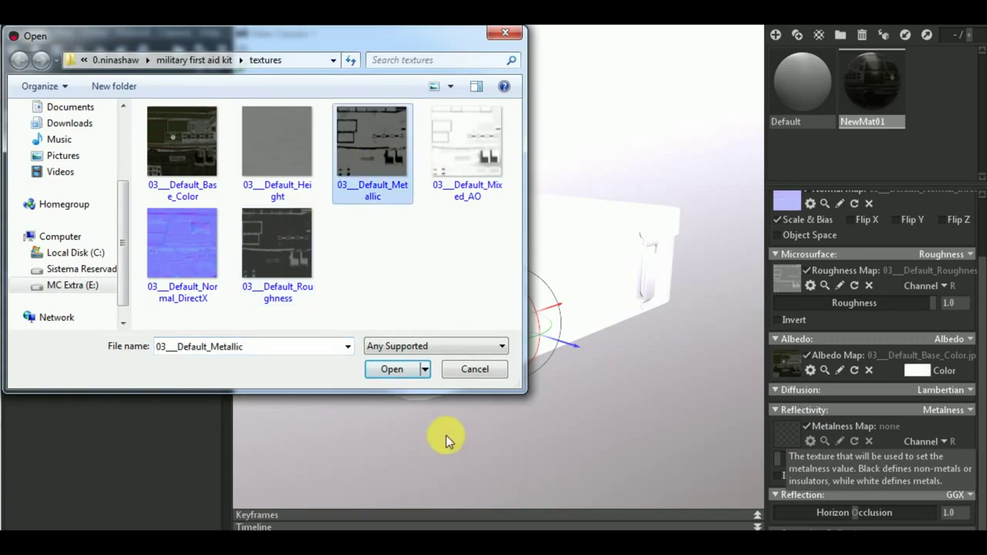
left_click(393, 369)
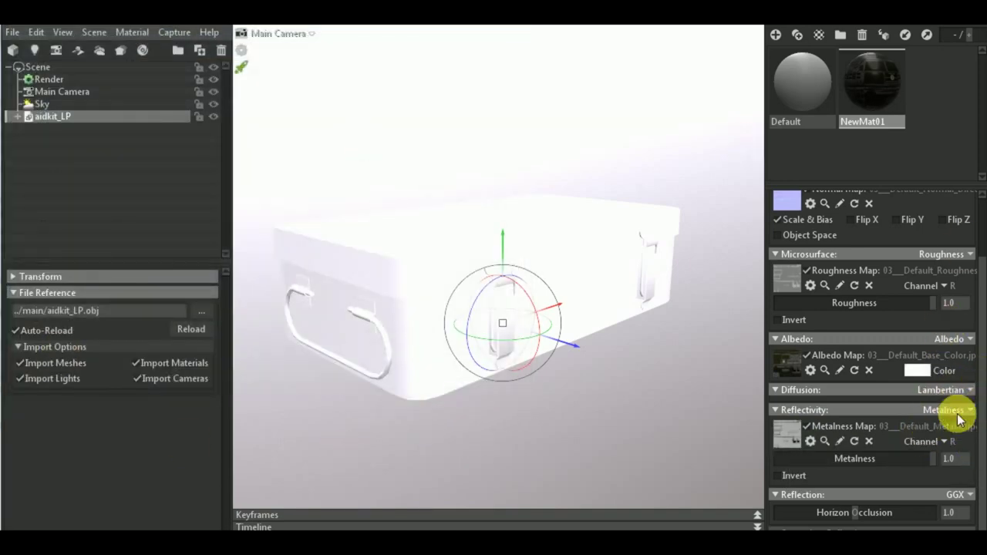
left_click_drag(878, 188, 882, 132)
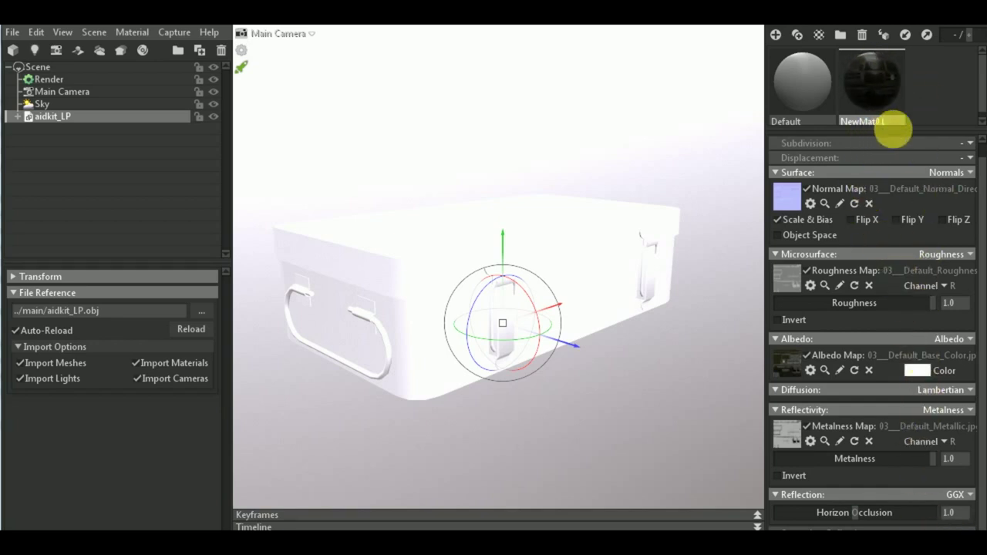
Step: Assign 03__Default_Mixed_AO to NewMat01's Occlusion Map slot
left_click_drag(892, 130, 900, 260)
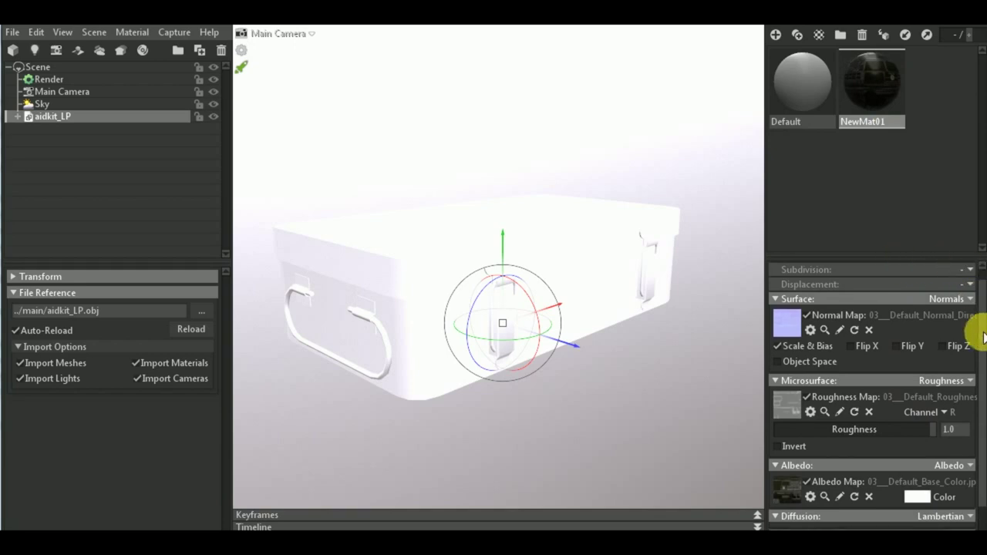
left_click_drag(977, 331, 973, 461)
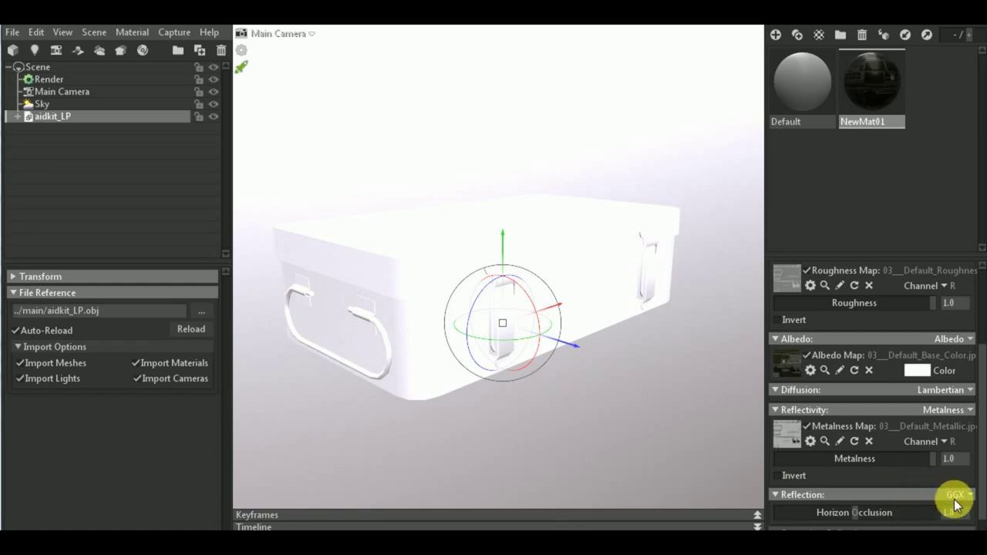
scroll(943, 502, "down", 3)
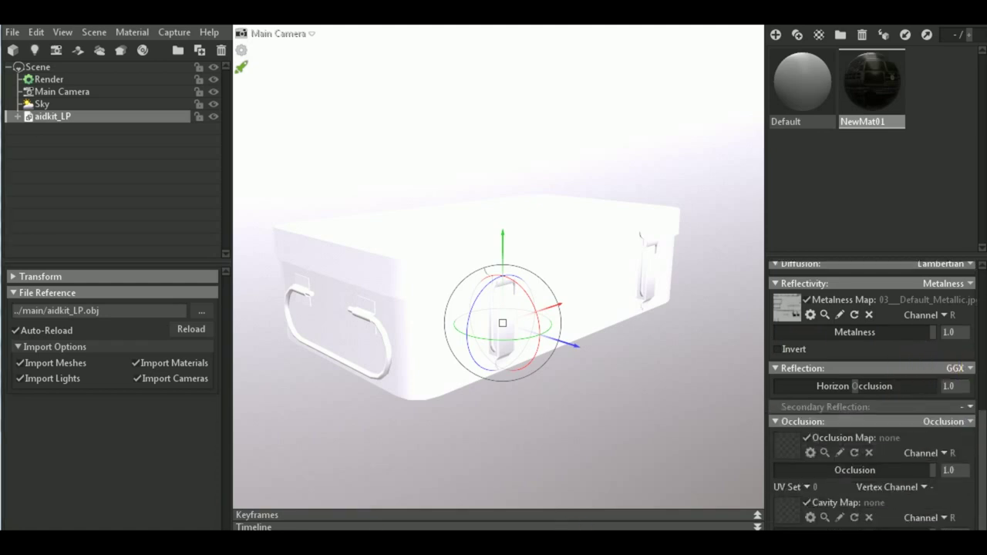
left_click(786, 436)
left_click(456, 143)
left_click(395, 371)
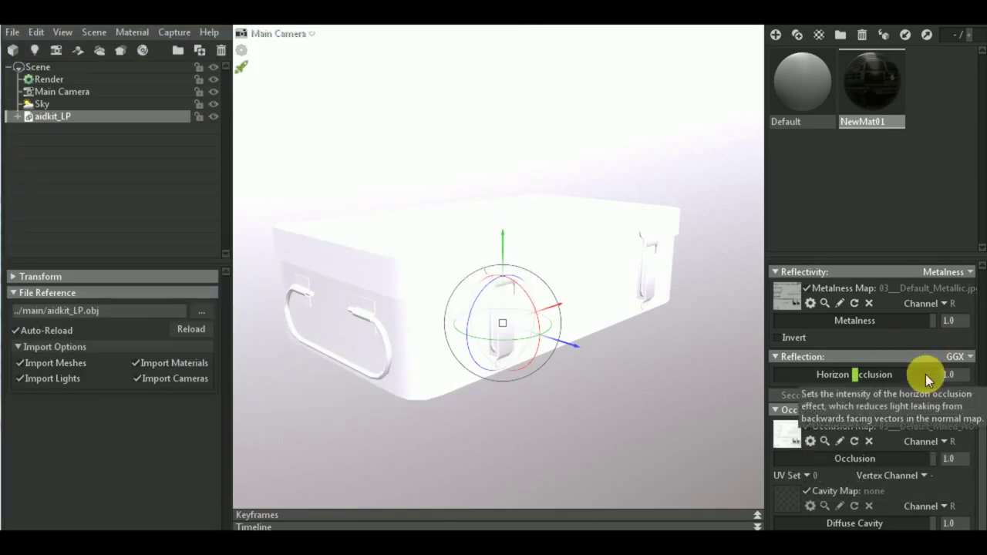
left_click_drag(858, 264, 863, 179)
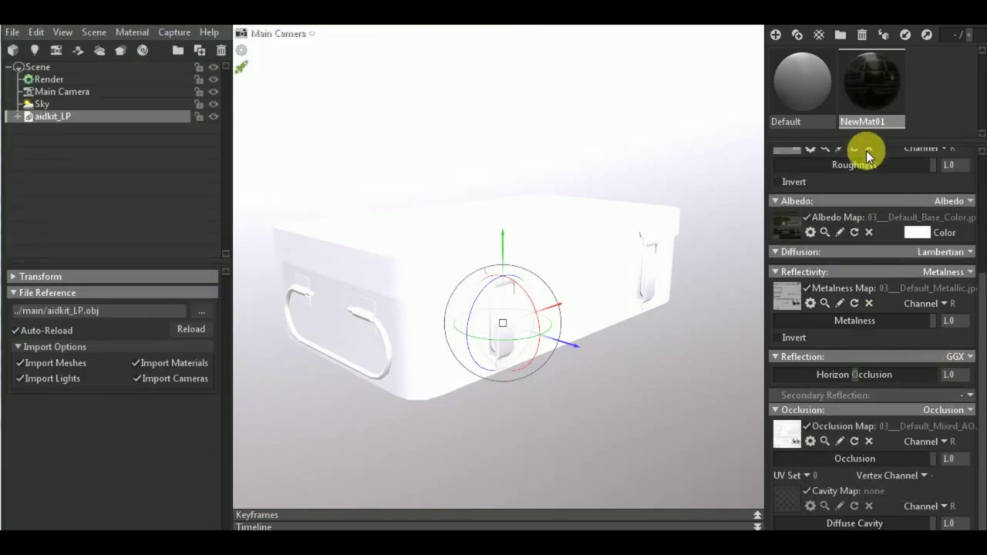
scroll(867, 185, "up", 5)
scroll(867, 198, "up", 3)
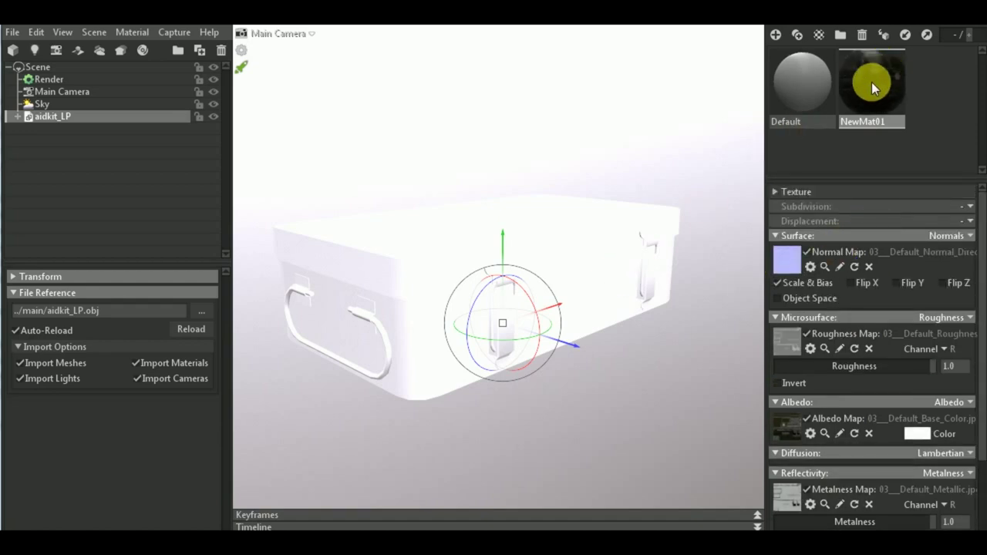
Step: Apply NewMat01 to the aidkit_LP model and select Sky in the scene tree
left_click(883, 35)
mouse_move(700, 324)
left_mouse_down()
mouse_move(666, 404)
mouse_move(670, 277)
mouse_move(689, 198)
mouse_move(681, 382)
left_mouse_up()
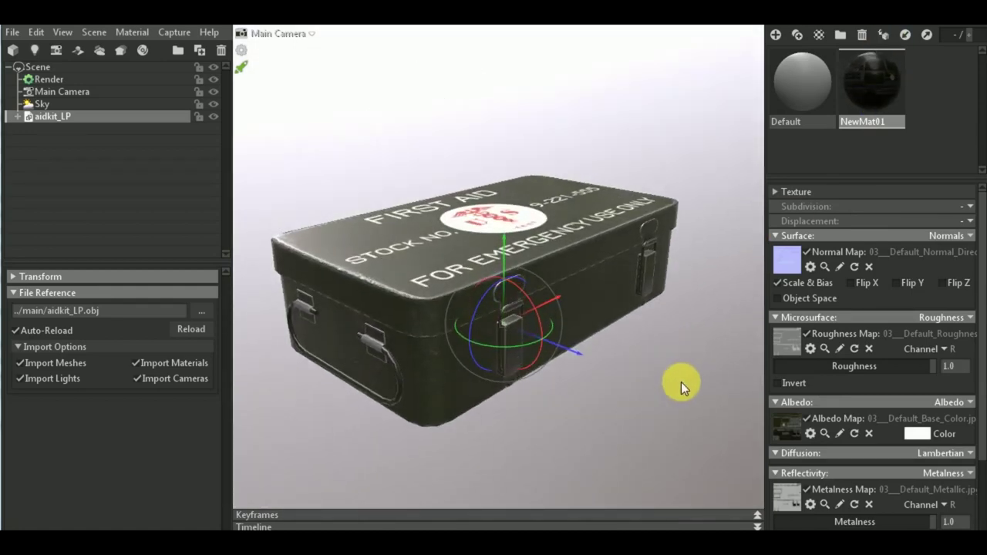
left_click(85, 103)
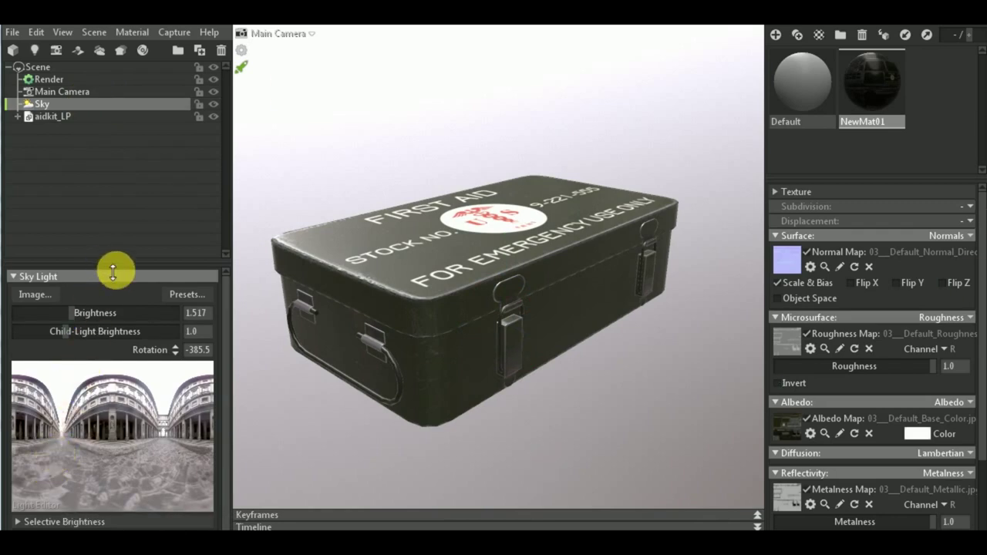
Step: Set the Sky backdrop mode to Color for a dark plain background
left_click_drag(113, 267, 125, 150)
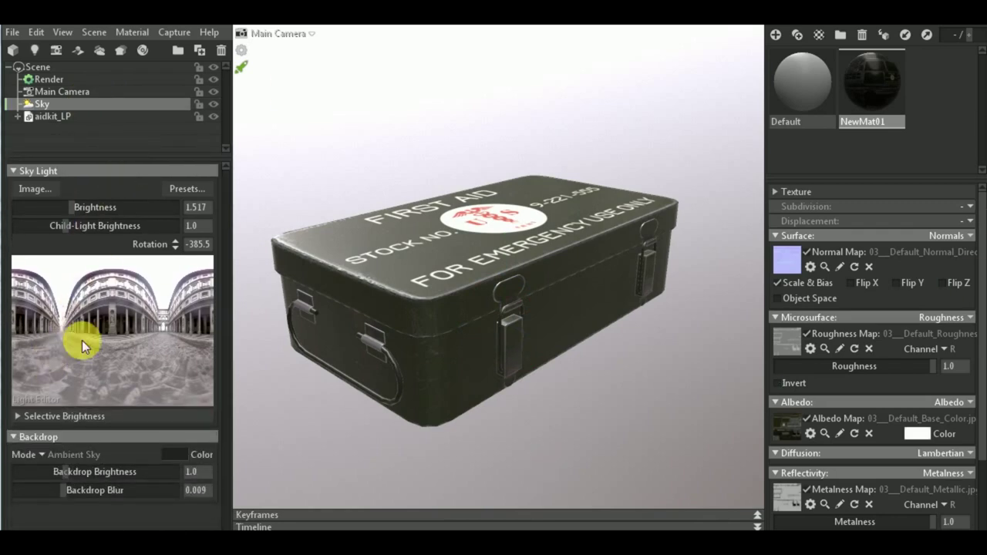
left_click(43, 454)
left_click(71, 454)
Step: Rotate the sky light to about -577 so the lid is brightly lit
right_click_drag(439, 419, 611, 438, "shift")
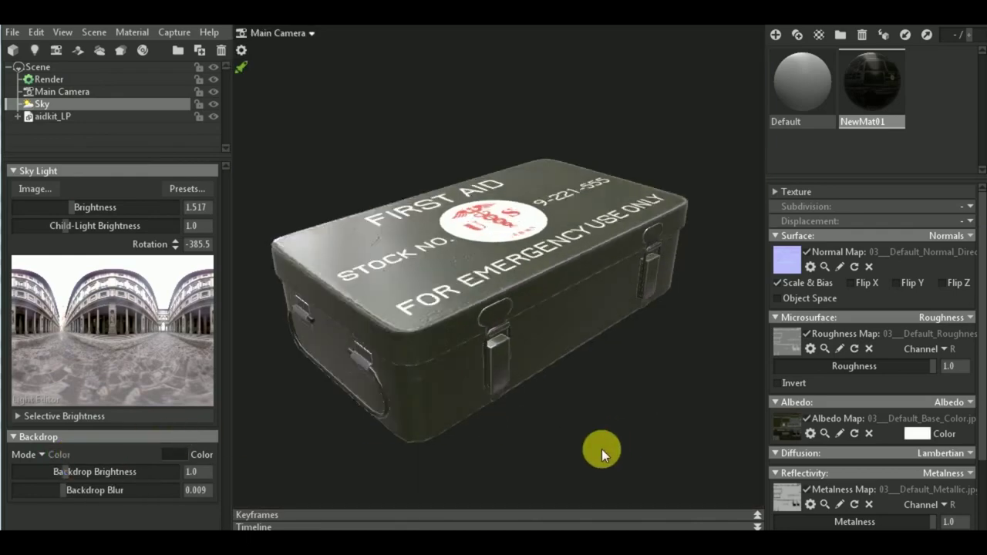
left_click_drag(610, 423, 479, 450)
right_click_drag(479, 450, 326, 460, "shift")
mouse_move(326, 460)
left_mouse_down()
mouse_move(581, 399)
mouse_move(567, 412)
mouse_move(564, 401)
mouse_move(577, 449)
left_mouse_up()
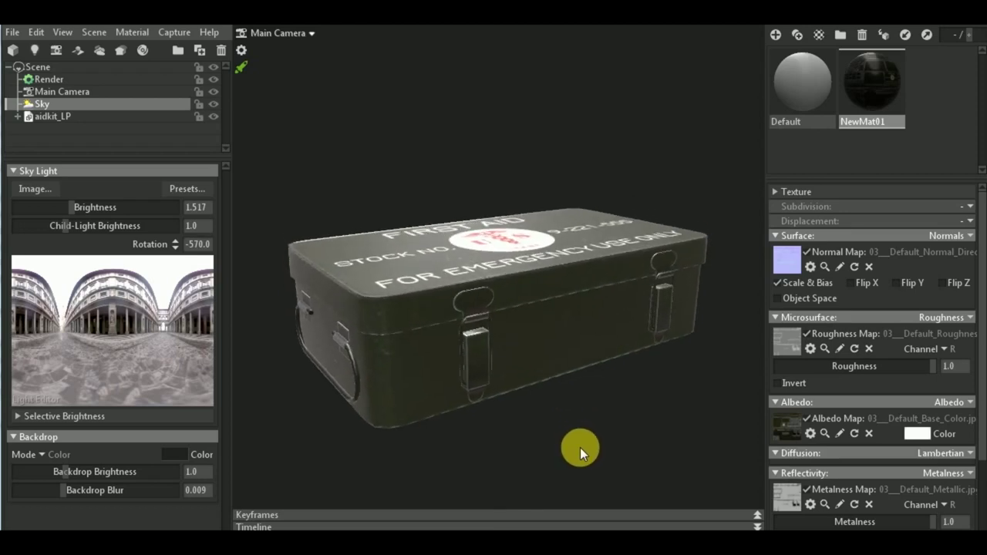
left_click_drag(593, 403, 596, 434)
mouse_move(597, 434)
right_mouse_down("shift")
mouse_move(515, 454)
mouse_move(593, 430)
right_mouse_up("shift")
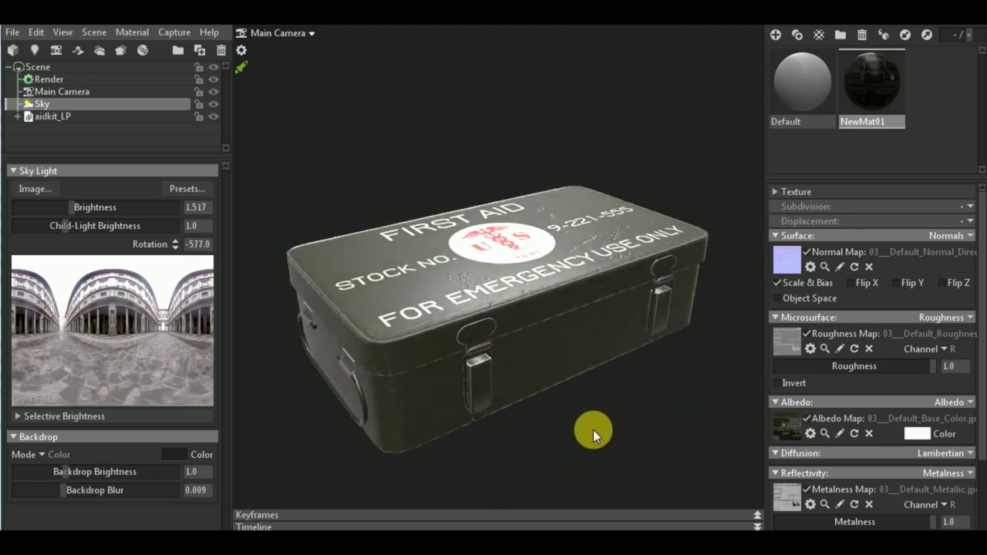
Step: Tick Flip Y on the normal map, keeping roughness and metalness at 1.0
left_click(897, 282)
left_click_drag(684, 379, 644, 453)
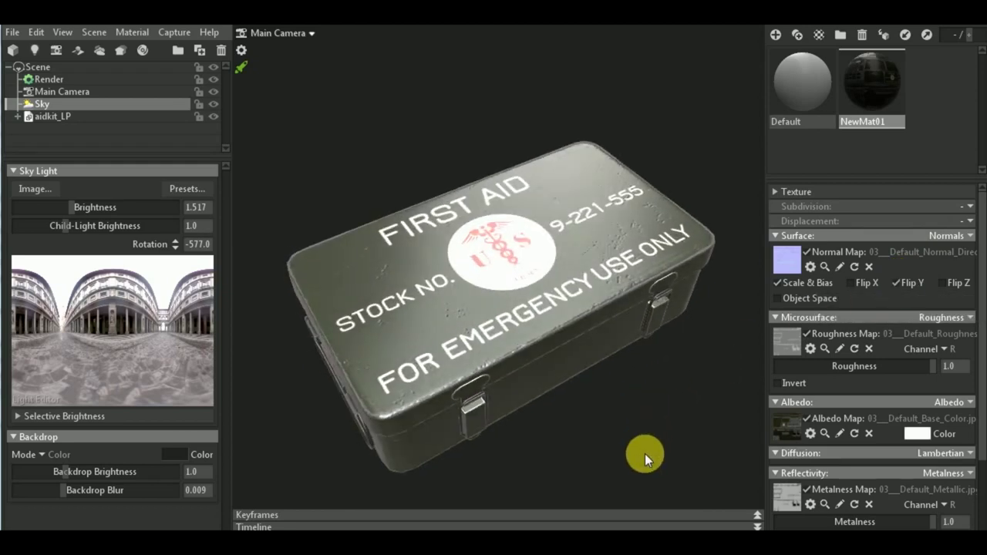
mouse_move(931, 368)
left_mouse_down()
mouse_move(876, 374)
mouse_move(942, 374)
mouse_move(771, 371)
mouse_move(952, 367)
left_mouse_up()
scroll(891, 405, "down", 1)
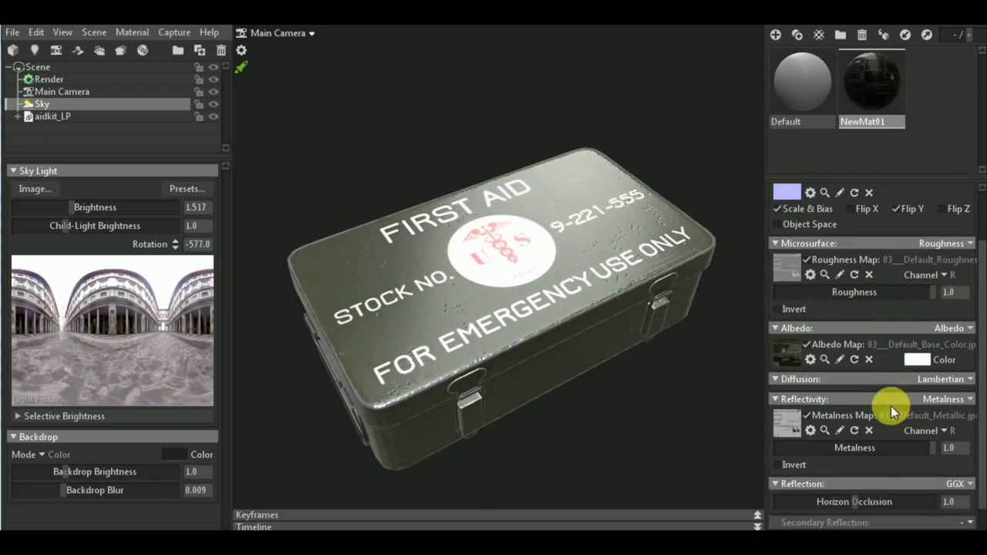
scroll(890, 405, "down", 1)
mouse_move(923, 411)
left_mouse_down()
mouse_move(883, 419)
mouse_move(970, 419)
left_mouse_up()
scroll(863, 444, "down", 2)
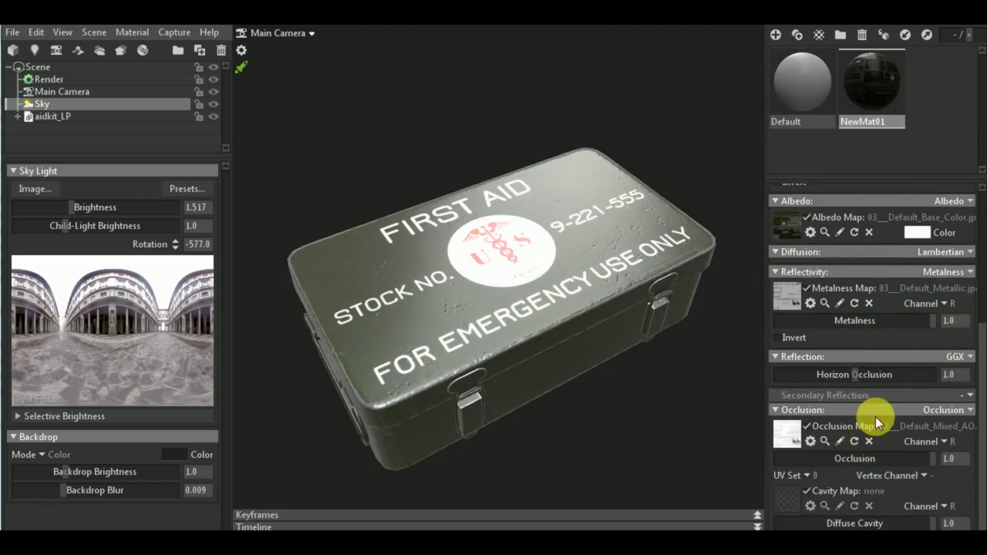
scroll(876, 418, "up", 2)
scroll(866, 323, "up", 1)
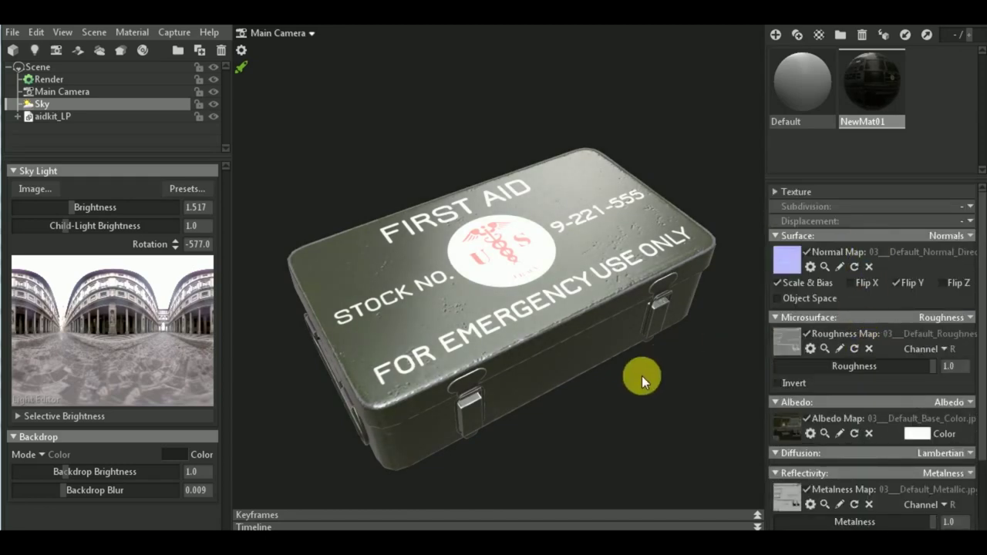
mouse_move(641, 375)
left_mouse_down()
mouse_move(652, 329)
mouse_move(522, 415)
left_mouse_up()
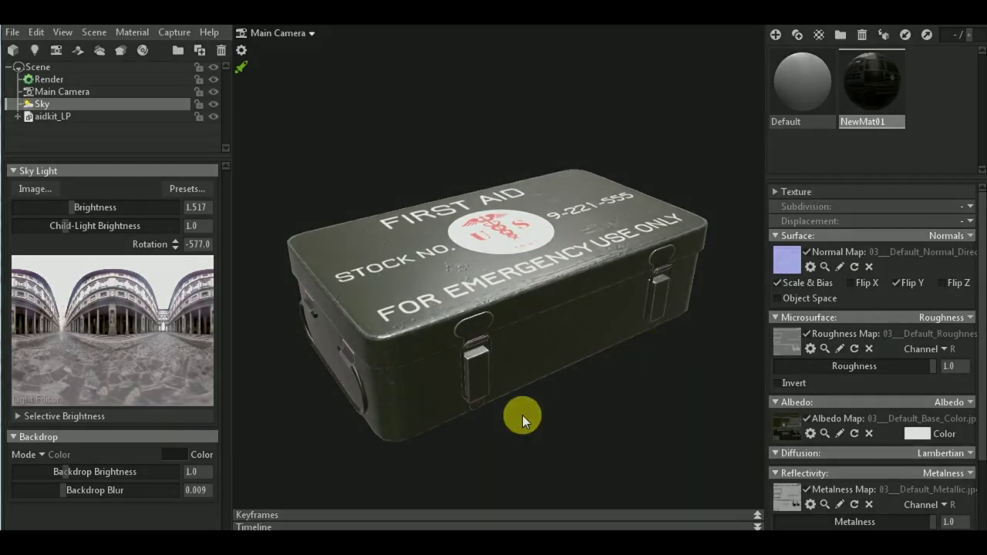